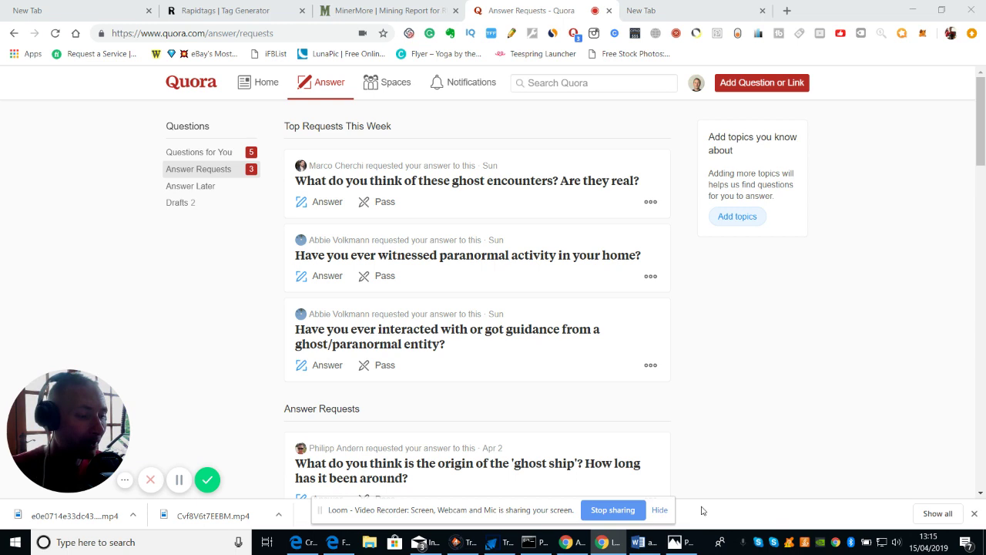
Bring the action.png 'SECRET = ACTION = WEALTH' image to the front from the taskbar.
left_click(681, 541)
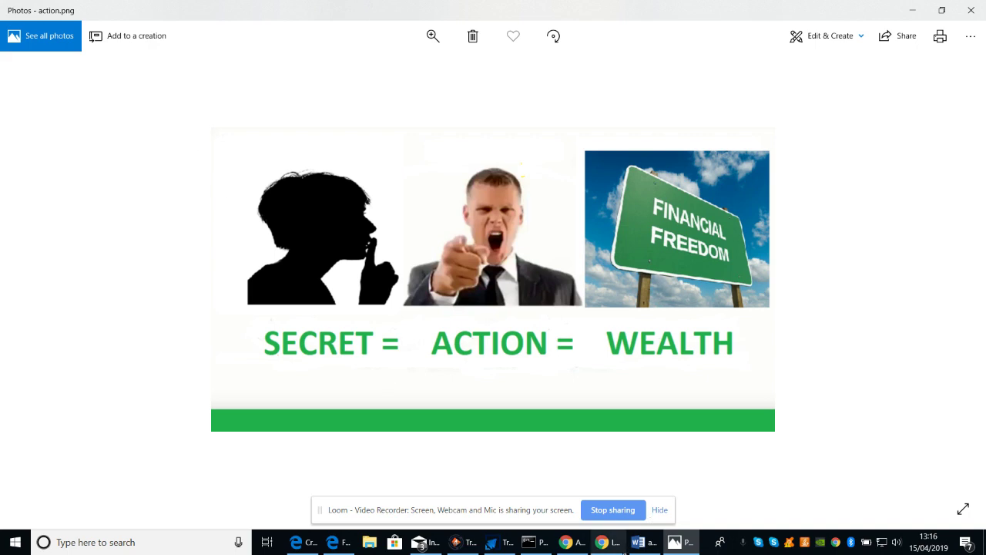
mouse_move(644, 542)
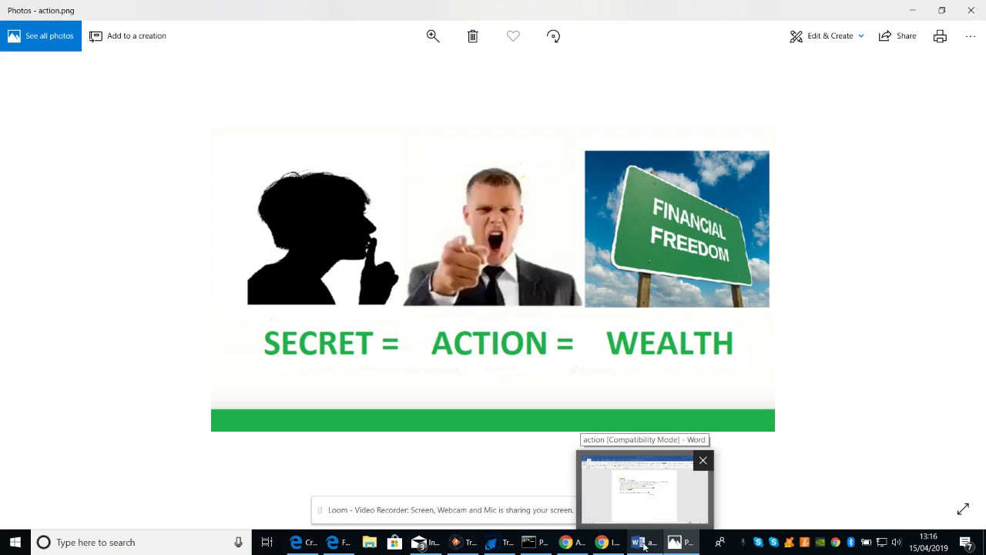
Switch to the 'action' Word document holding the secret wealth formula sales message.
left_click(644, 544)
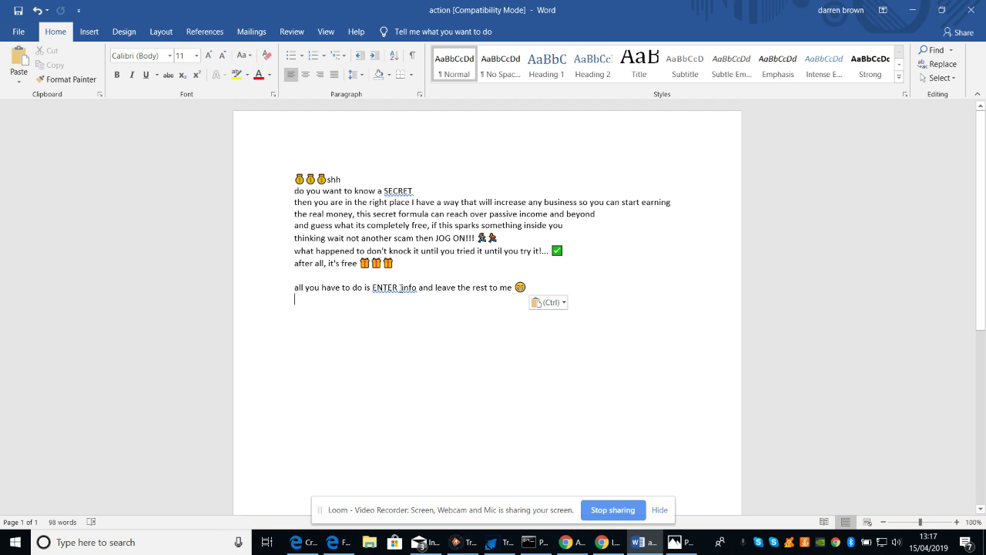
Delete the extra space before 'info', add a blank final line, and return to action.png.
left_click(399, 286)
key("BackSpace")
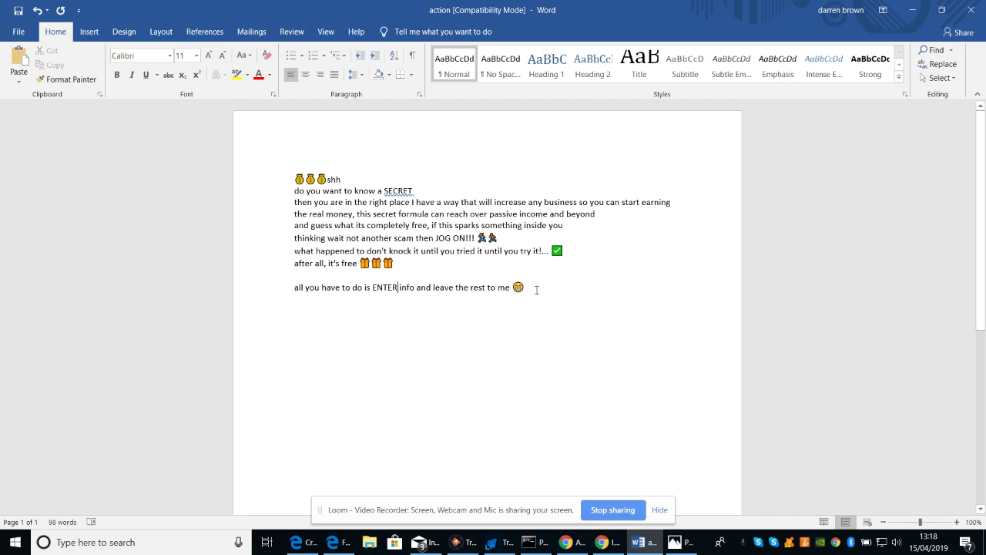
left_click(536, 288)
key("Return")
left_click(679, 541)
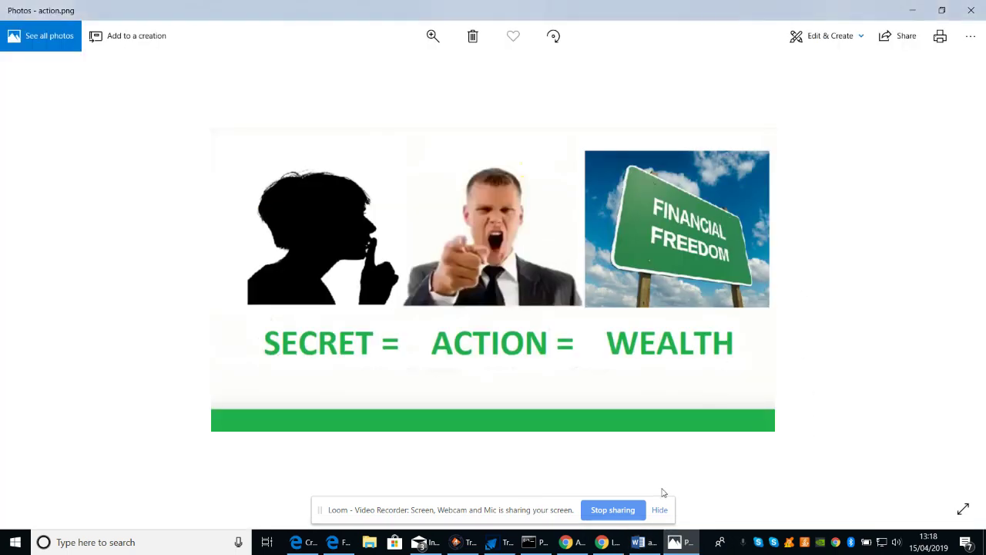
left_click(609, 541)
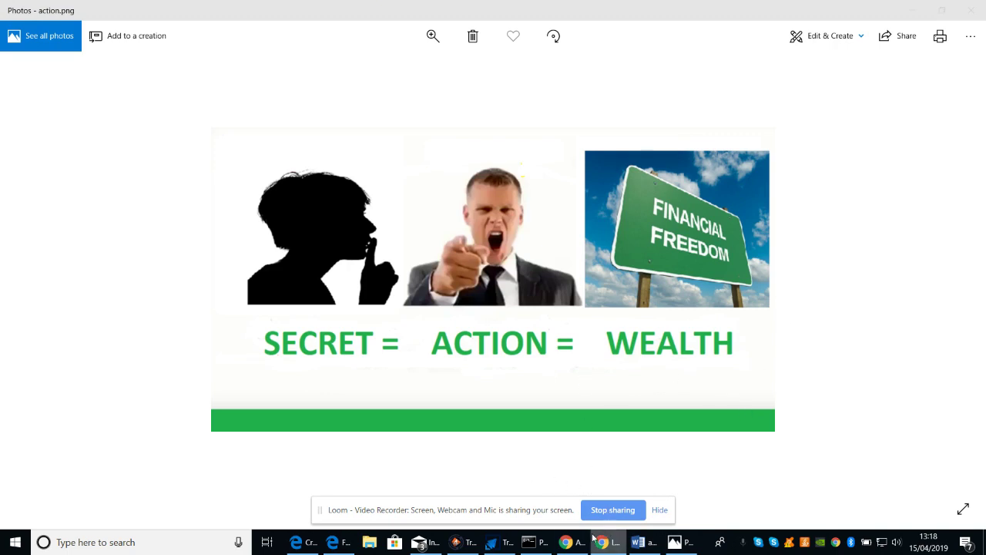
Return to Chrome's Quora Answer Requests page listing ghost and paranormal questions.
left_click(570, 542)
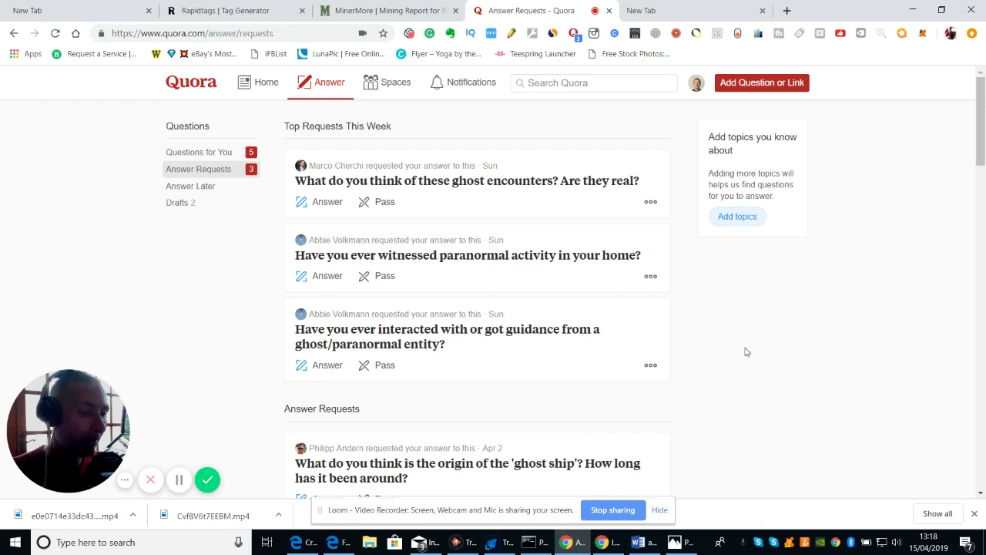